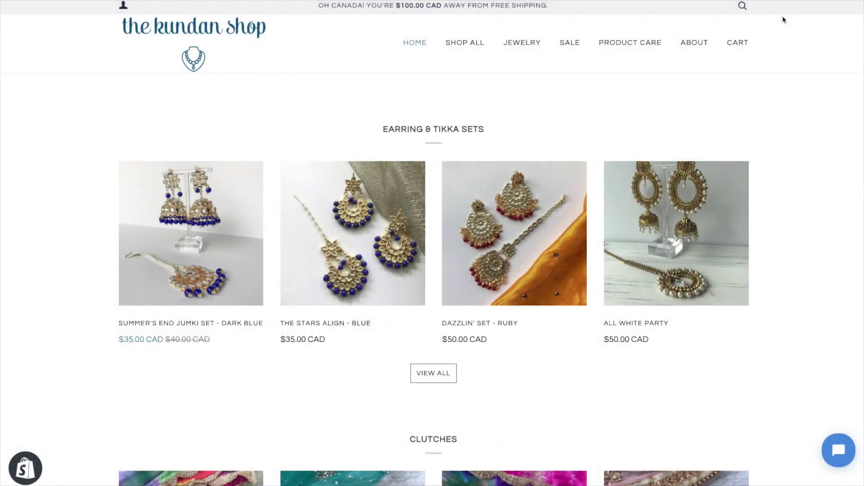
- Open the SALE collection from The Kundan Shop storefront header
{"action": "left_click", "coordinate": [576, 51]}
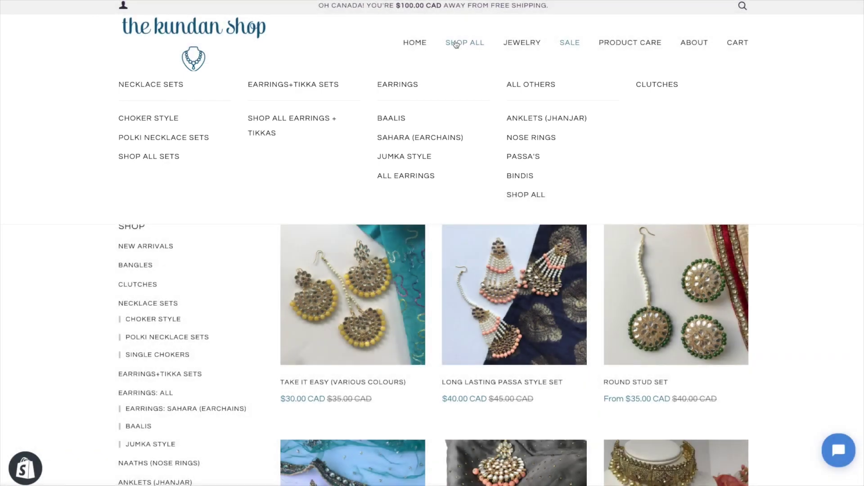
- Go to the Shop All collection page from the header navigation
{"action": "left_click", "coordinate": [456, 44]}
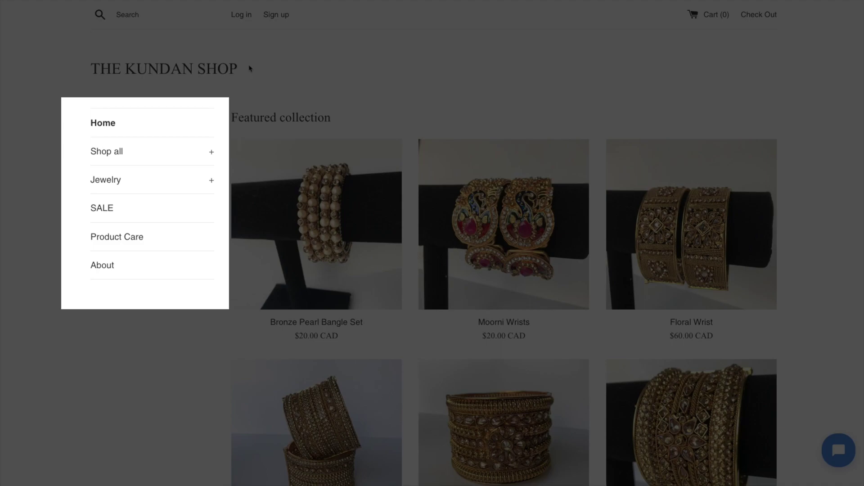
- Expand Shop all in the sidebar menu to reveal its subcategories
{"action": "left_click", "coordinate": [210, 153]}
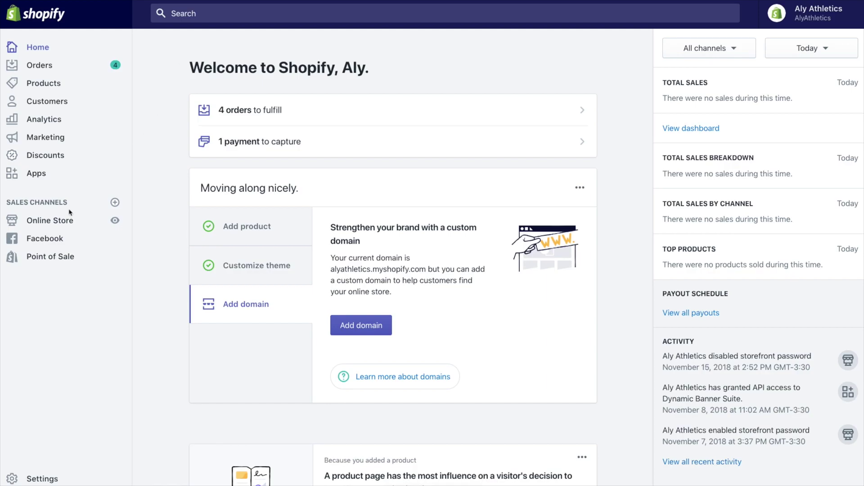
- Open the Main menu under Online Store > Navigation for editing
{"action": "left_click", "coordinate": [62, 222]}
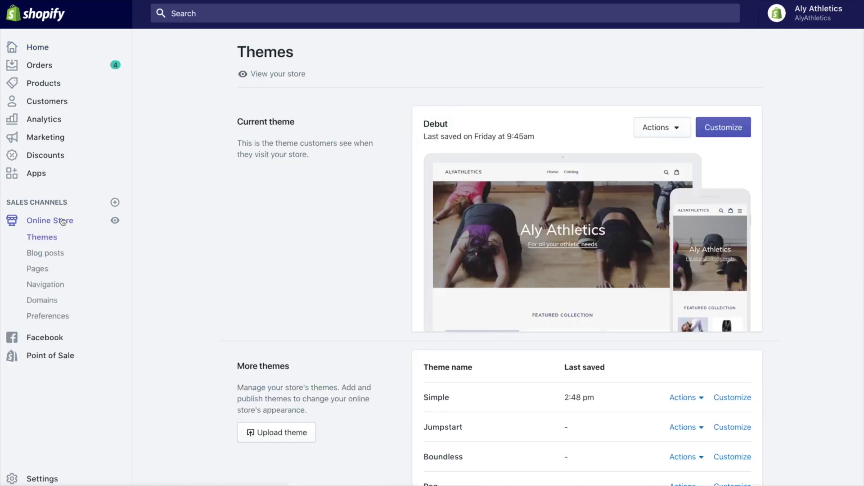
{"action": "left_click", "coordinate": [63, 289]}
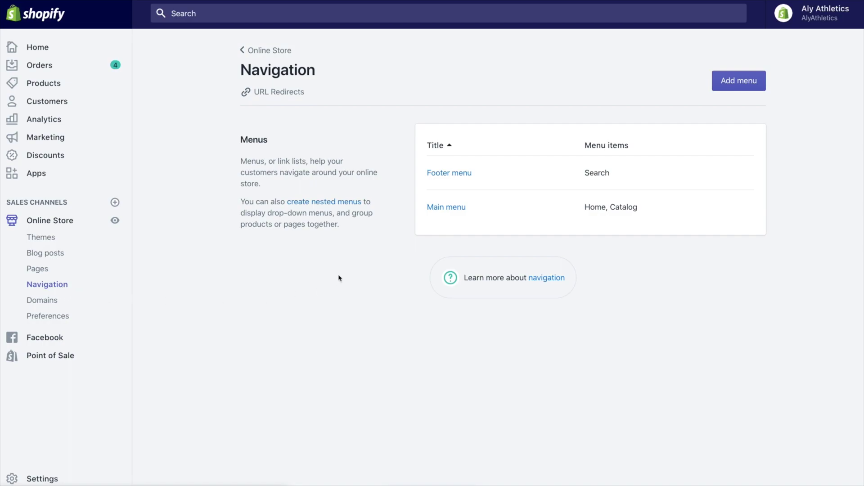
{"action": "left_click", "coordinate": [431, 208]}
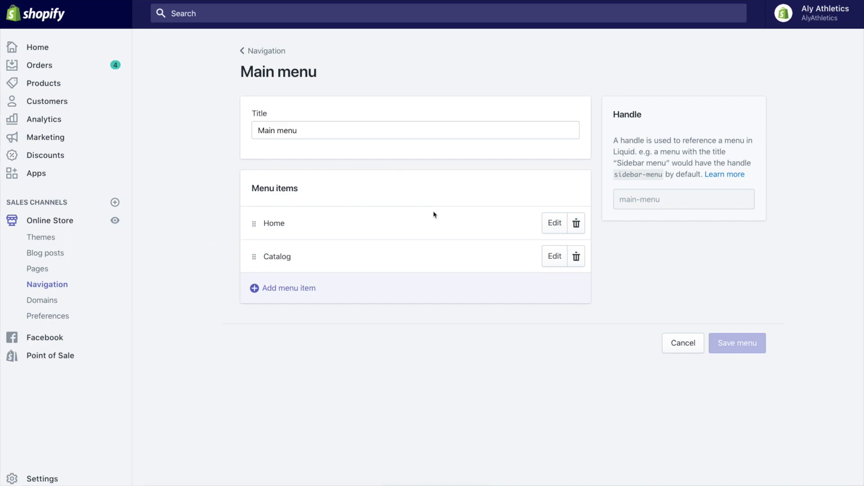
{"action": "left_click", "coordinate": [298, 289]}
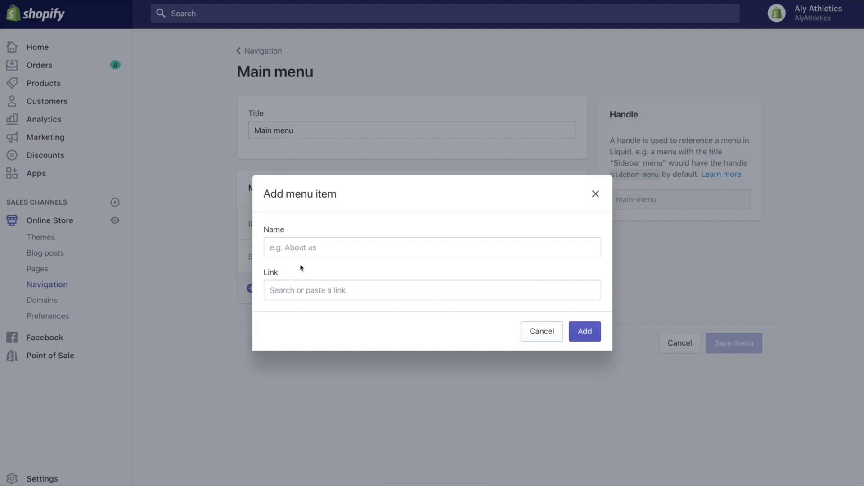
- Create a 'Women's Fashion' menu item with a placeholder # link
{"action": "left_click", "coordinate": [298, 250]}
{"action": "type", "text": "Women's Fashion"}
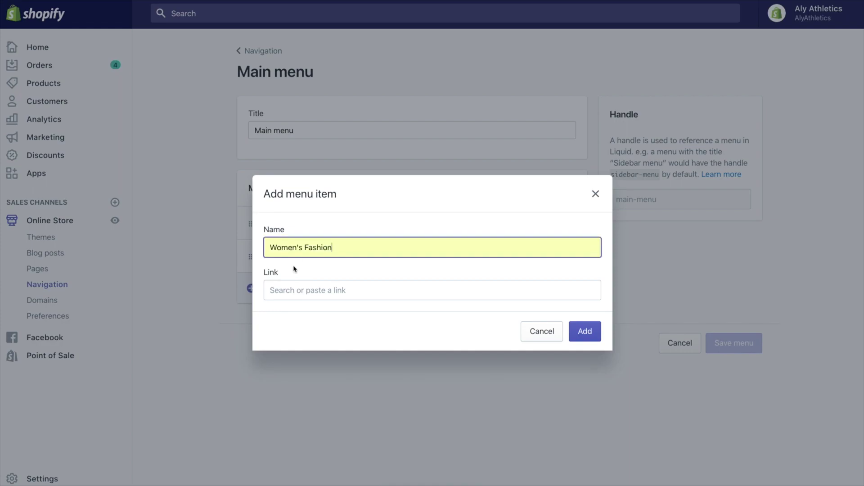
{"action": "left_click", "coordinate": [289, 288]}
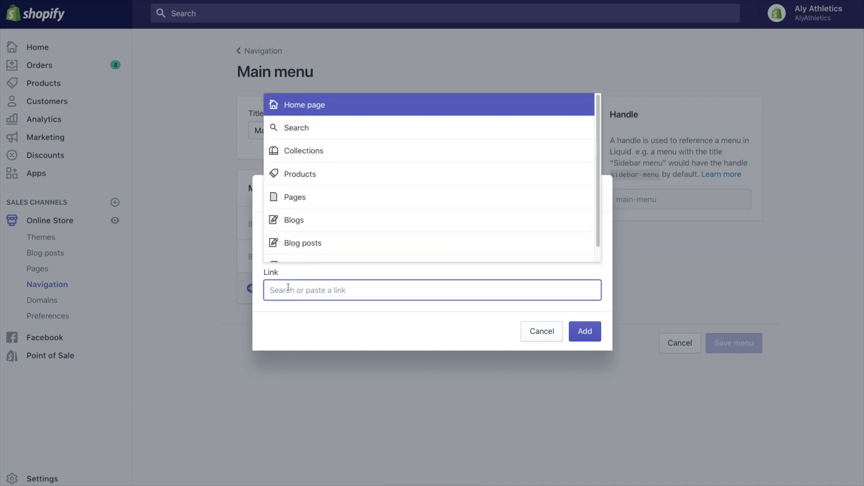
{"action": "left_click", "coordinate": [350, 159]}
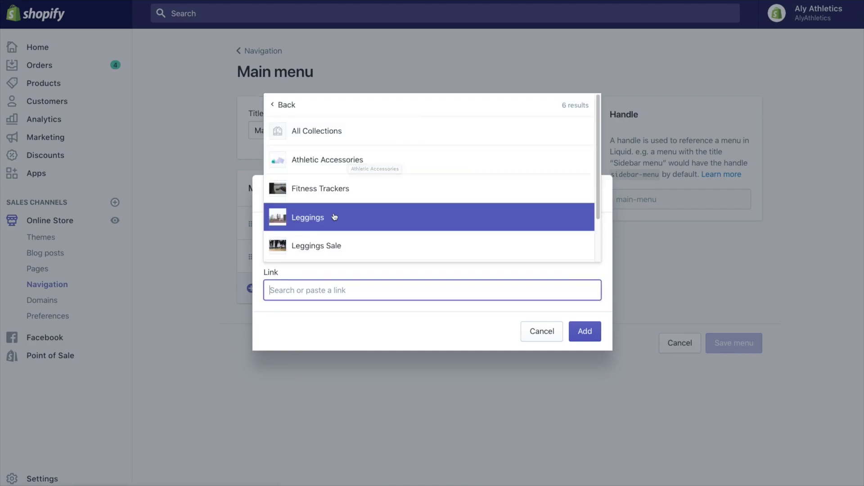
{"action": "left_click", "coordinate": [334, 216]}
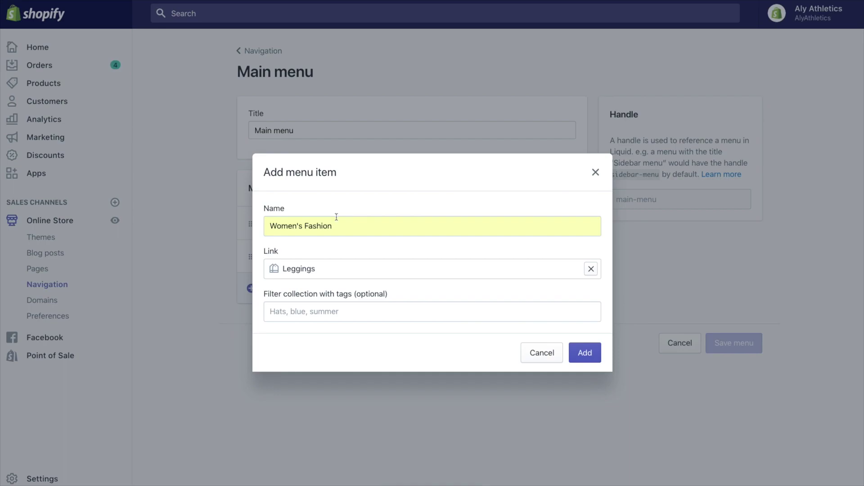
{"action": "left_click", "coordinate": [588, 273]}
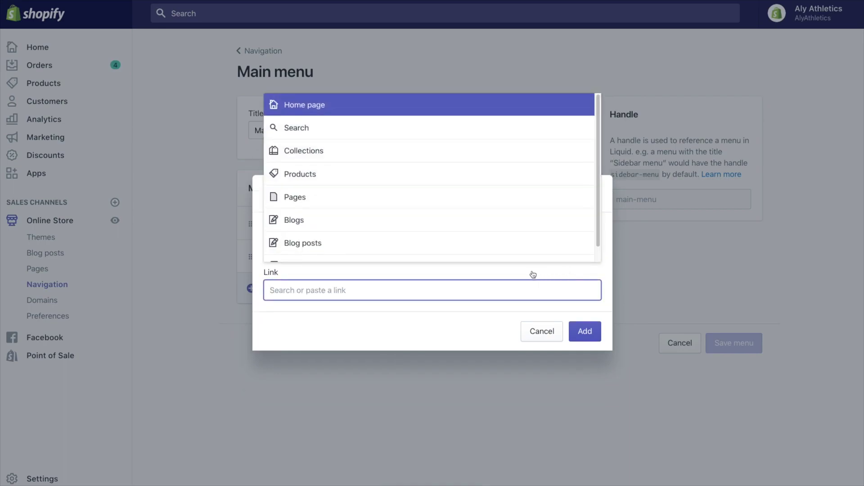
{"action": "type", "text": "#"}
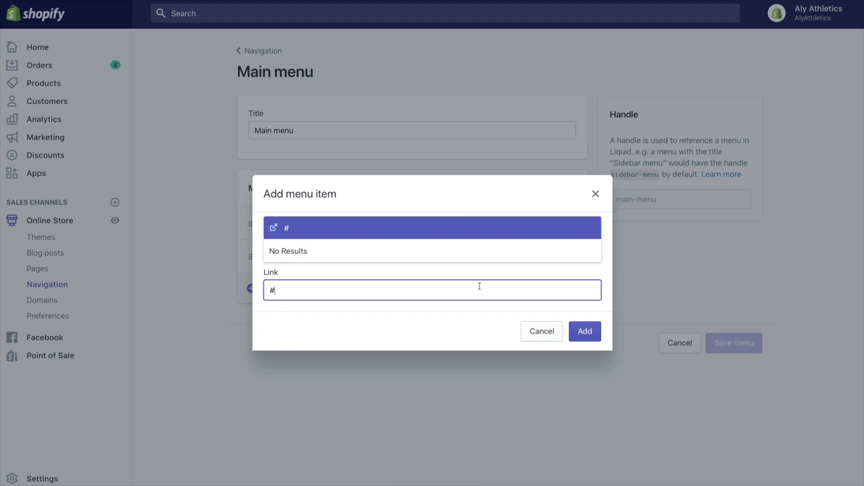
{"action": "left_click", "coordinate": [461, 233]}
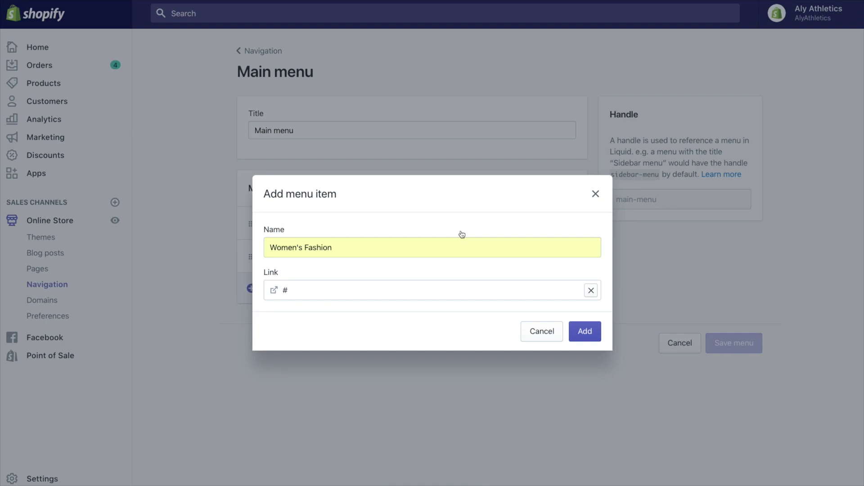
{"action": "left_click", "coordinate": [577, 333]}
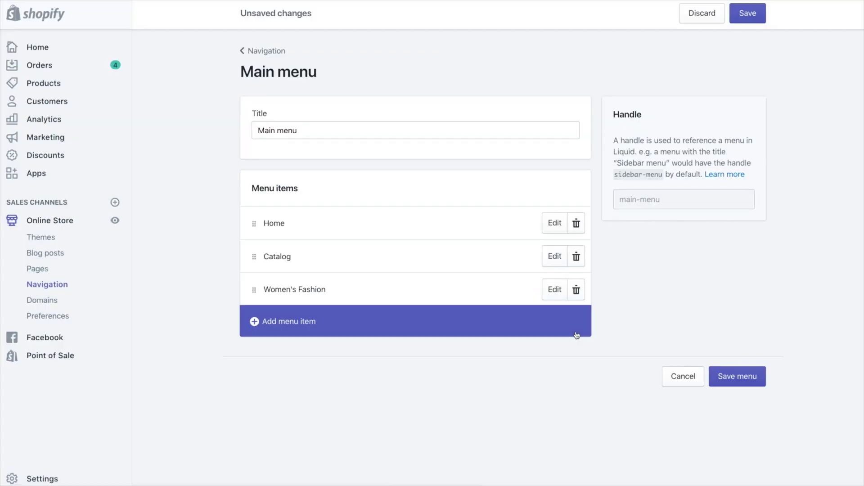
- Rename Catalog to 'Athletic Accessories' and link it to the Athletic Accessories collection
{"action": "left_click", "coordinate": [554, 256]}
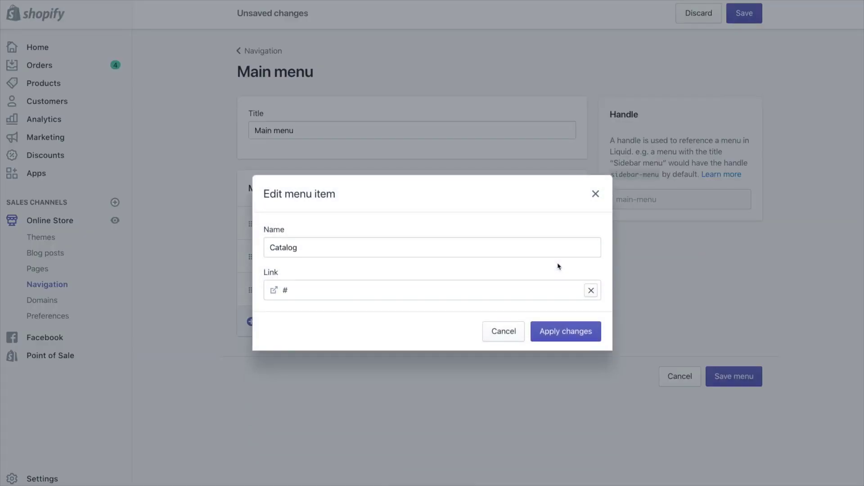
{"action": "left_click", "coordinate": [549, 249]}
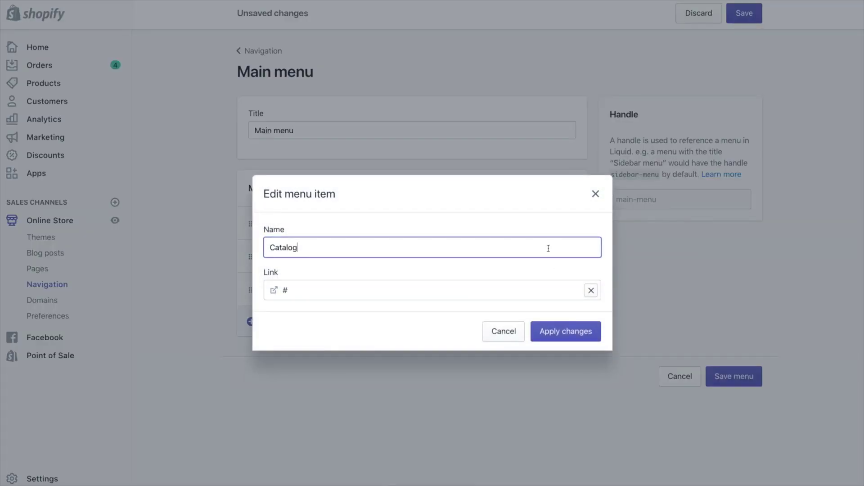
{"action": "key", "text": "BackSpace"}
{"action": "key", "text": "BackSpace"}
{"action": "key", "text": "BackSpace"}
{"action": "key", "text": "BackSpace"}
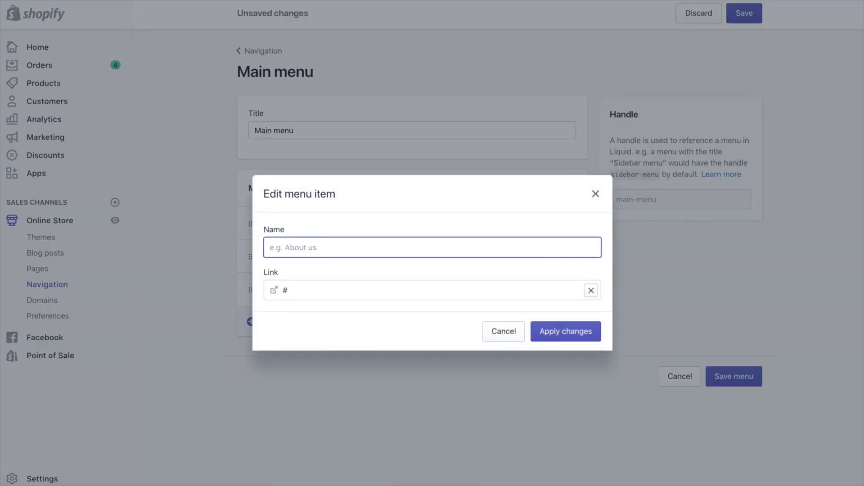
{"action": "type", "text": "Athletic Accessories"}
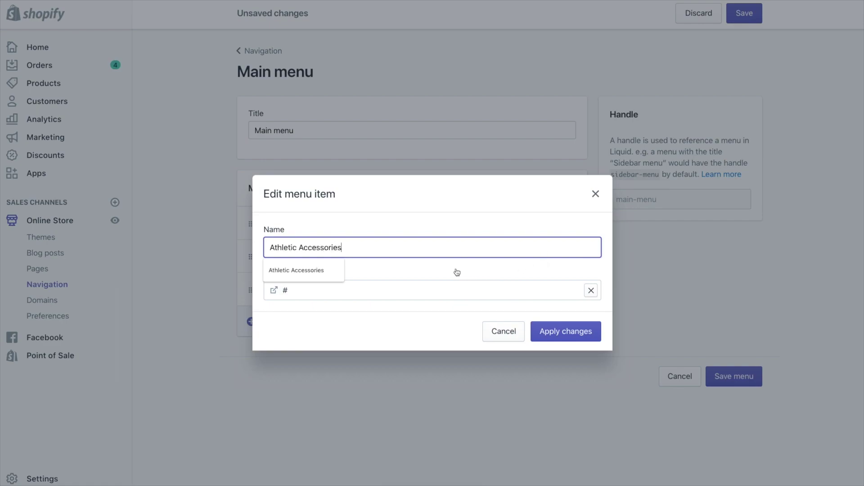
{"action": "left_click", "coordinate": [330, 272]}
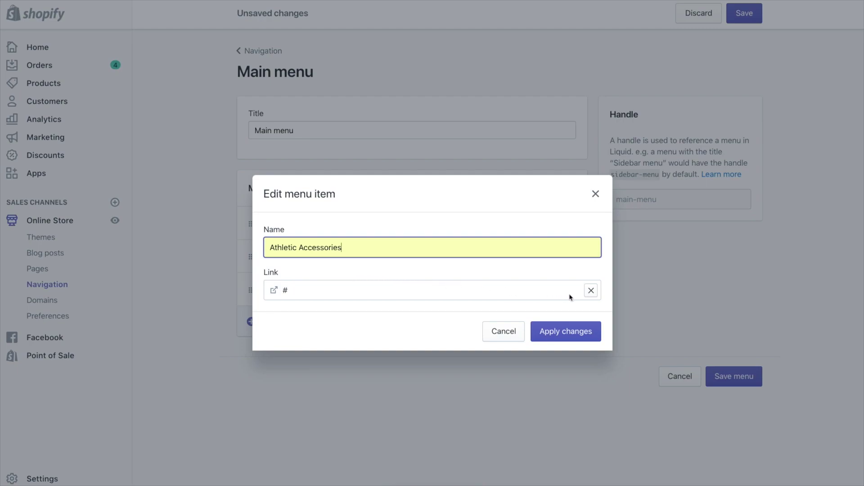
{"action": "left_click", "coordinate": [591, 291]}
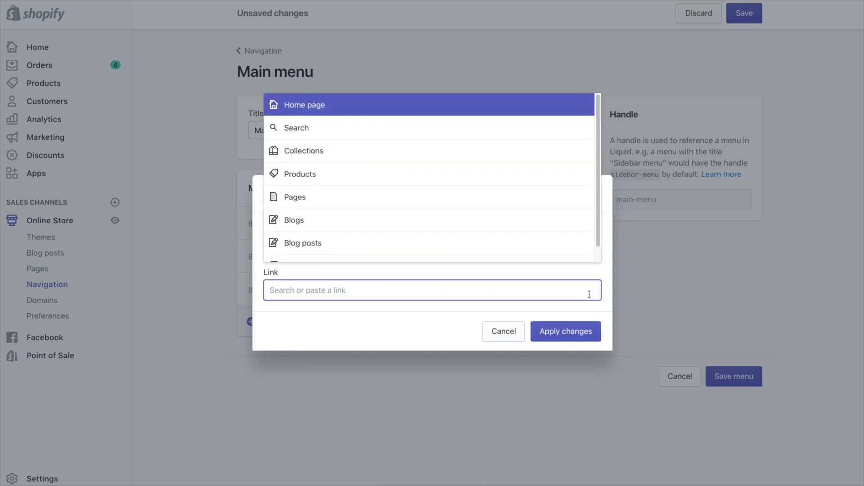
{"action": "left_click", "coordinate": [500, 151]}
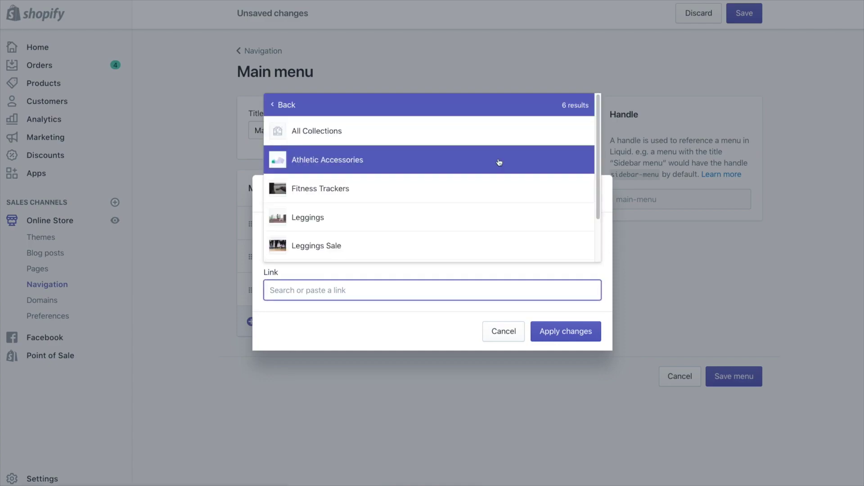
{"action": "left_click", "coordinate": [462, 166]}
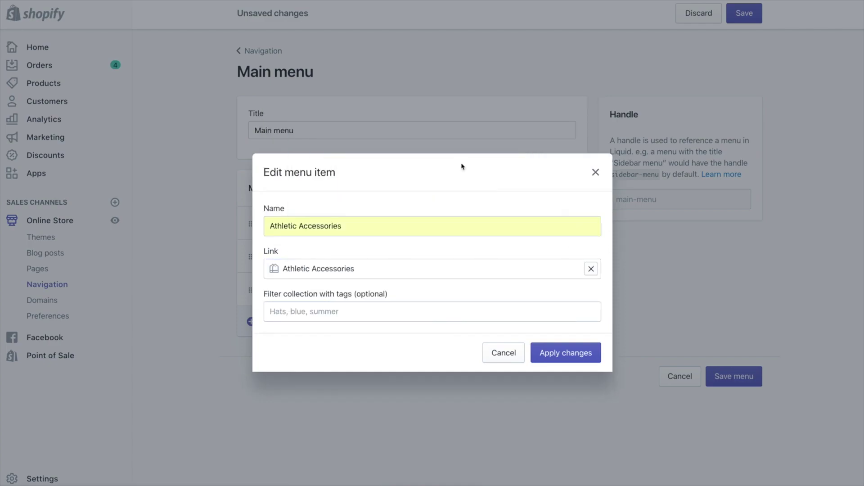
{"action": "left_click", "coordinate": [551, 354]}
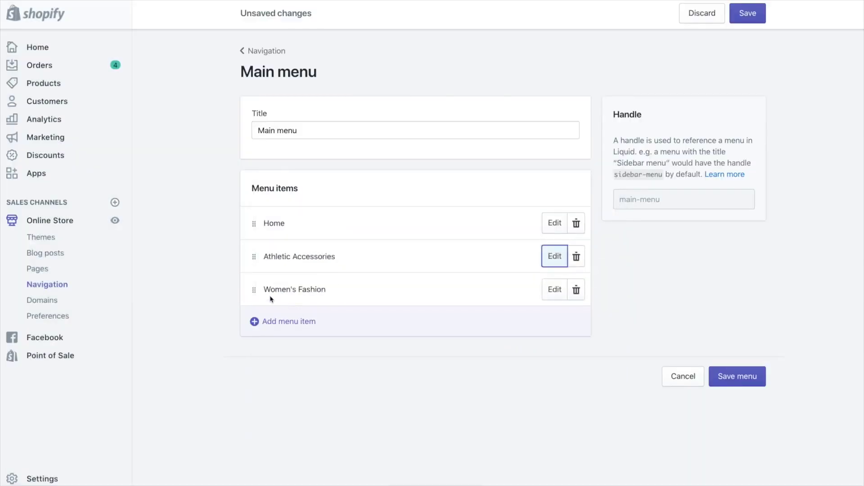
- Move Women's Fashion above Athletic Accessories, keep both items, and save the menu
{"action": "left_click_drag", "start_coordinate": [255, 291], "coordinate": [259, 245]}
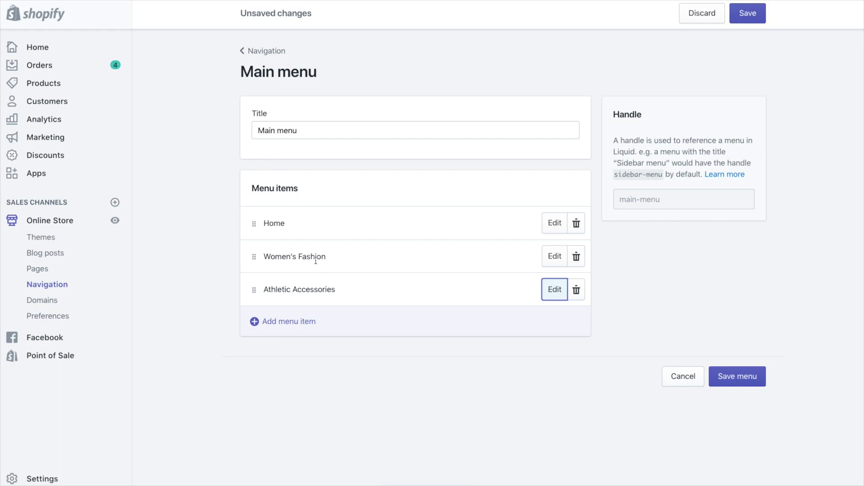
{"action": "left_click", "coordinate": [575, 290]}
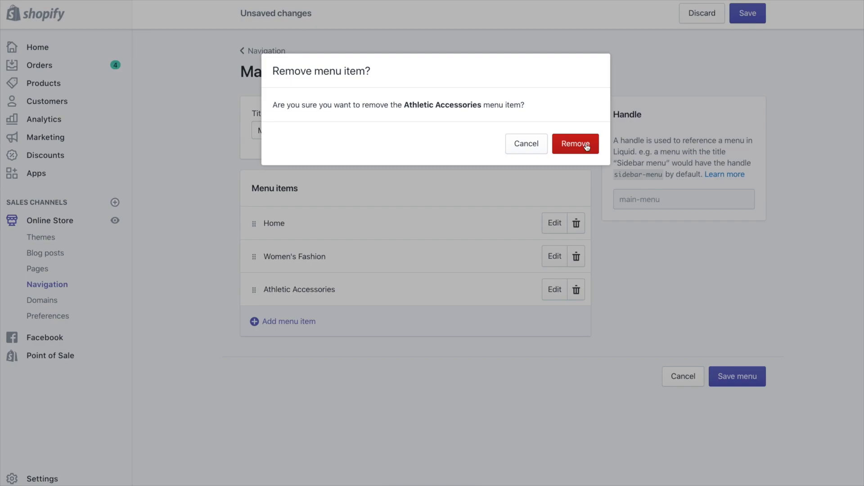
{"action": "left_click", "coordinate": [536, 150]}
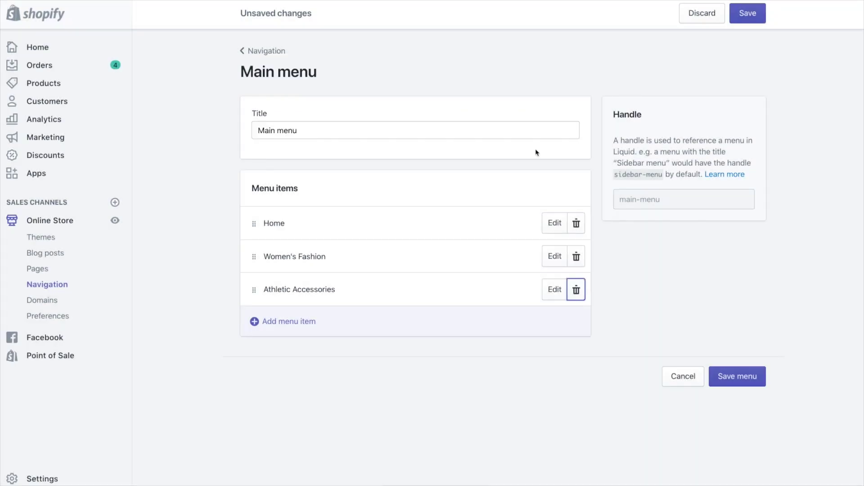
{"action": "left_click", "coordinate": [741, 20]}
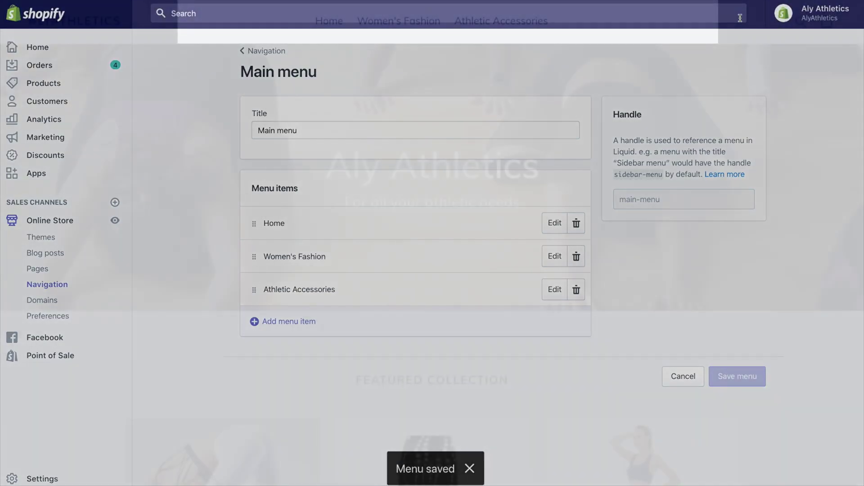